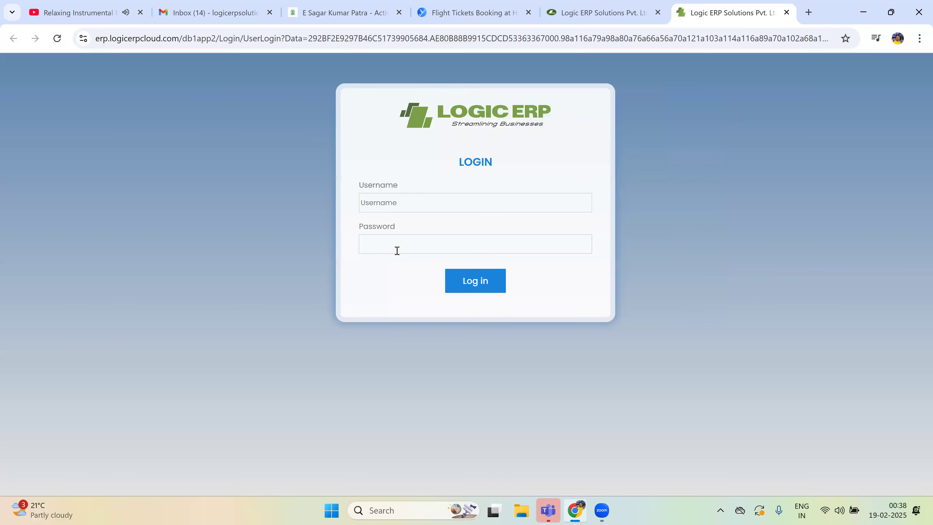
Log in with the username and password, accepting SNITCH APPARELS PRIVATE LIMITED and the Yelhanka 2 branch
{"action": "left_click", "coordinate": [388, 203]}
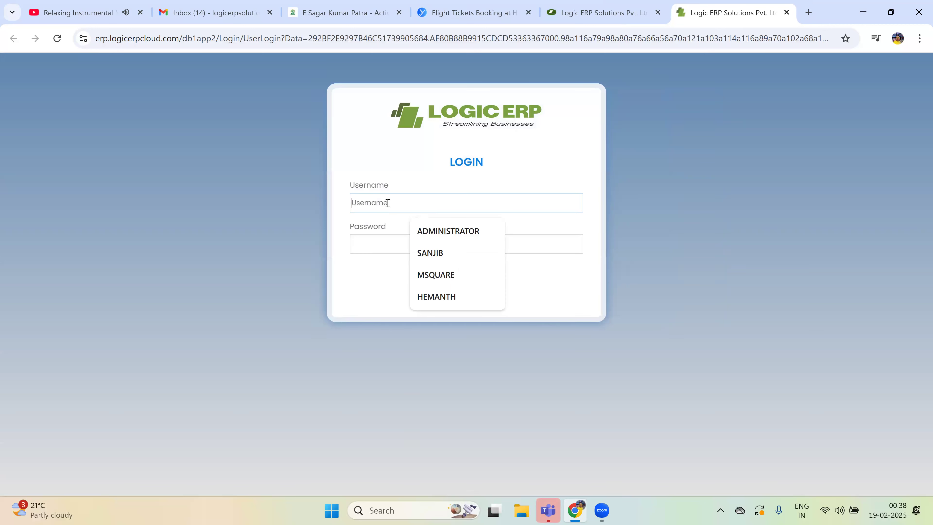
{"action": "type", "text": "QC"}
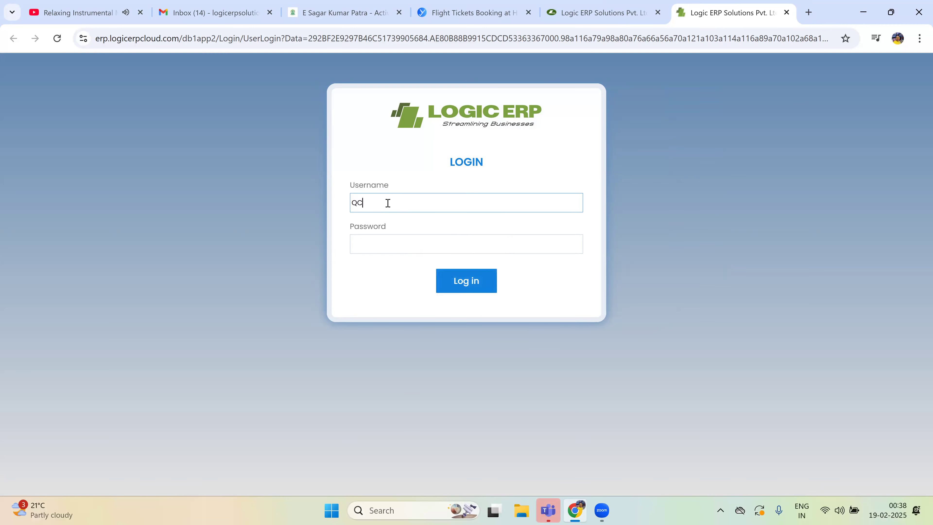
{"action": "key", "text": "Tab"}
{"action": "type", "text": "1"}
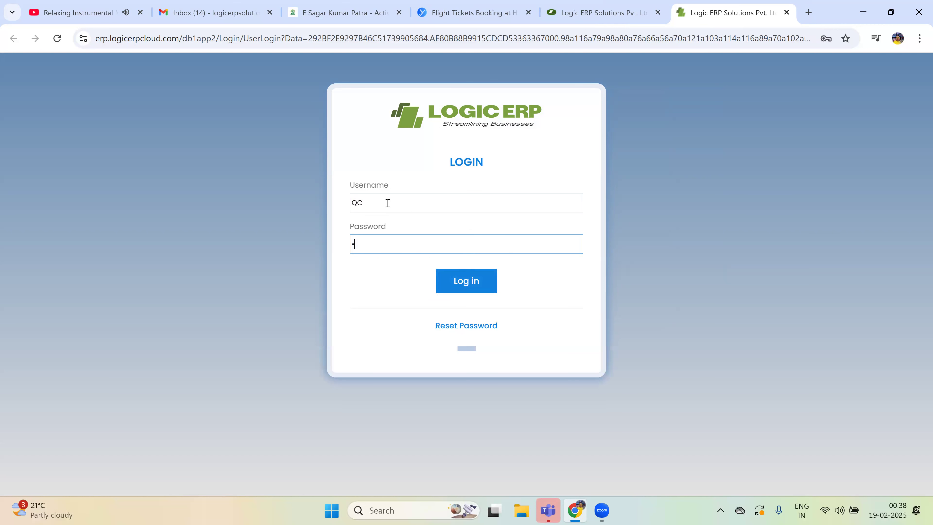
{"action": "left_click", "coordinate": [473, 284]}
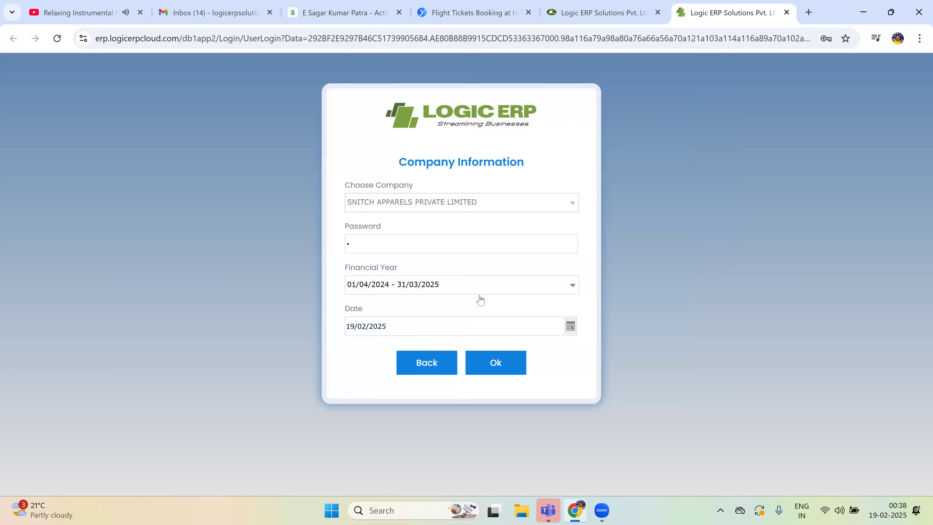
{"action": "left_click", "coordinate": [506, 369]}
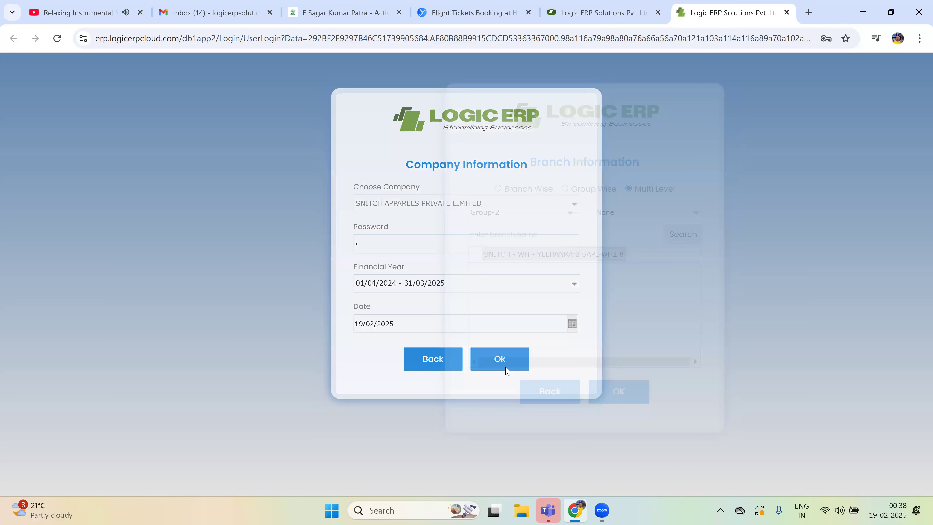
{"action": "left_click", "coordinate": [501, 392]}
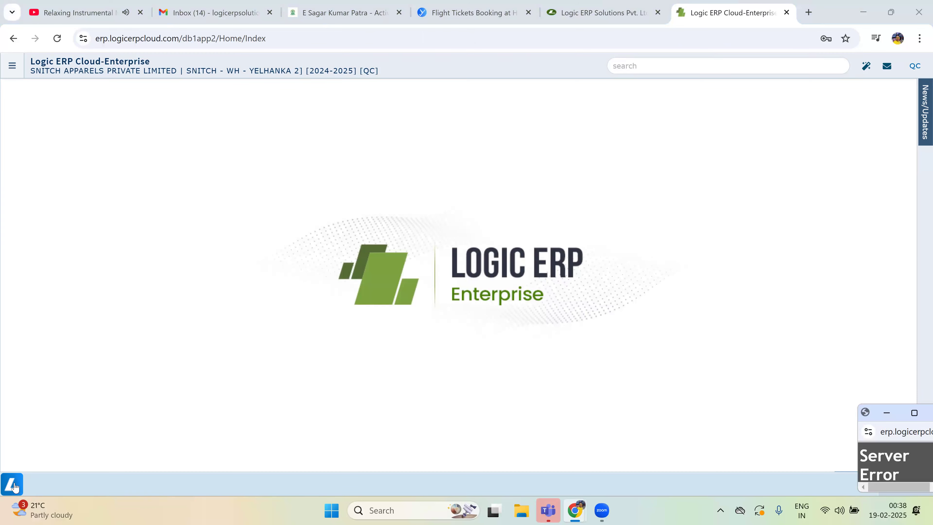
Open My Messages from the Logic menu and show the NEW DELIVERY NOTE AGAINST category
{"action": "left_click", "coordinate": [10, 491]}
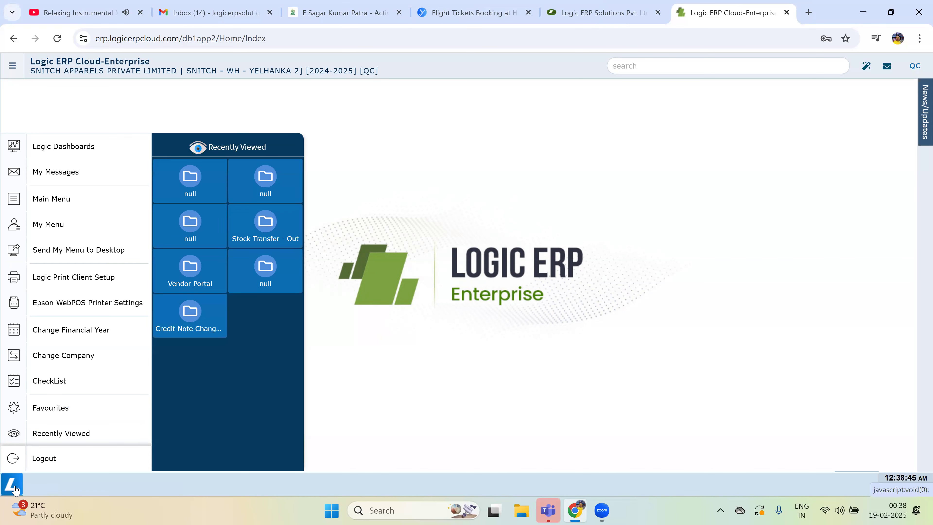
{"action": "left_click", "coordinate": [57, 178]}
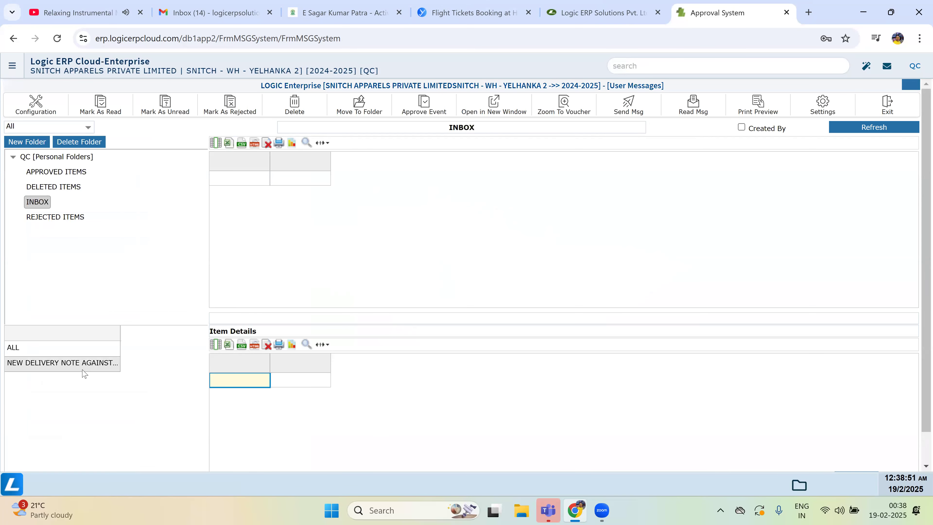
{"action": "left_click", "coordinate": [84, 374]}
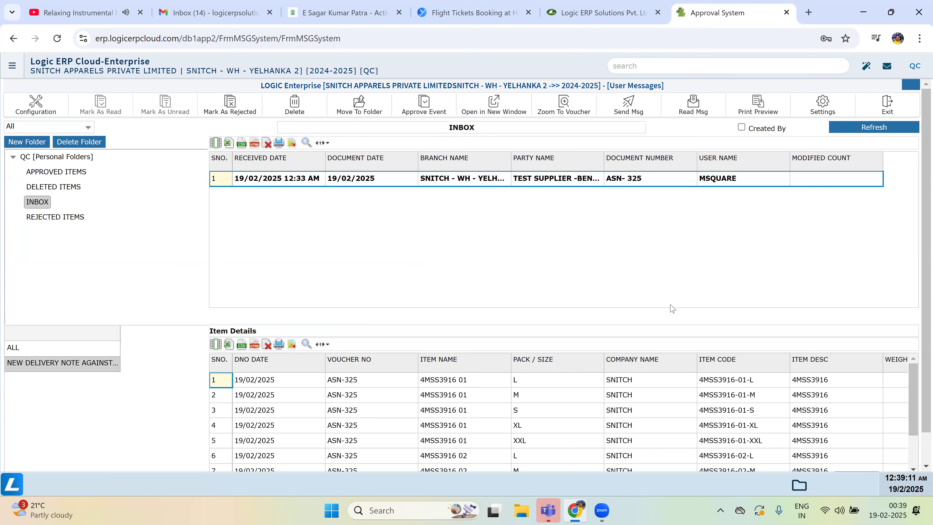
{"action": "mouse_move", "coordinate": [924, 329]}
{"action": "left_mouse_down"}
{"action": "mouse_move", "coordinate": [918, 426]}
{"action": "mouse_move", "coordinate": [918, 335]}
{"action": "left_mouse_up"}
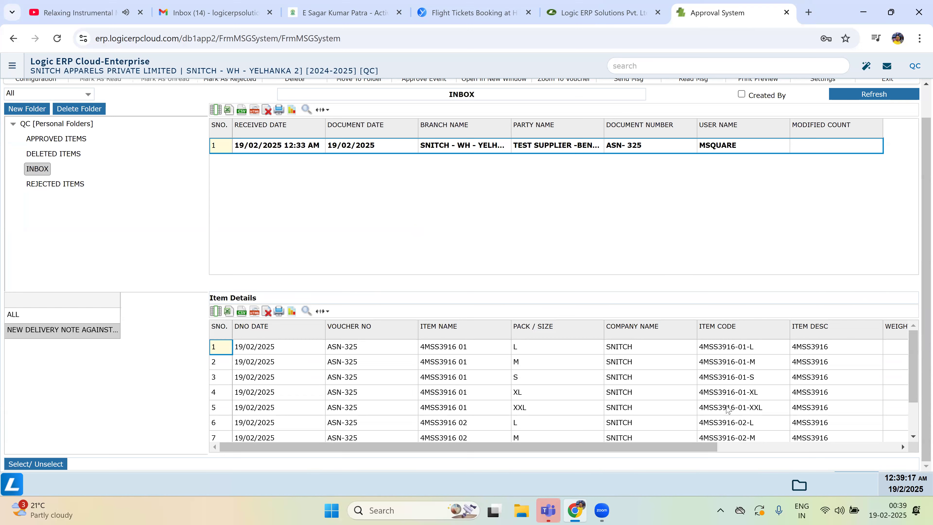
{"action": "left_click_drag", "start_coordinate": [681, 446], "coordinate": [859, 445]}
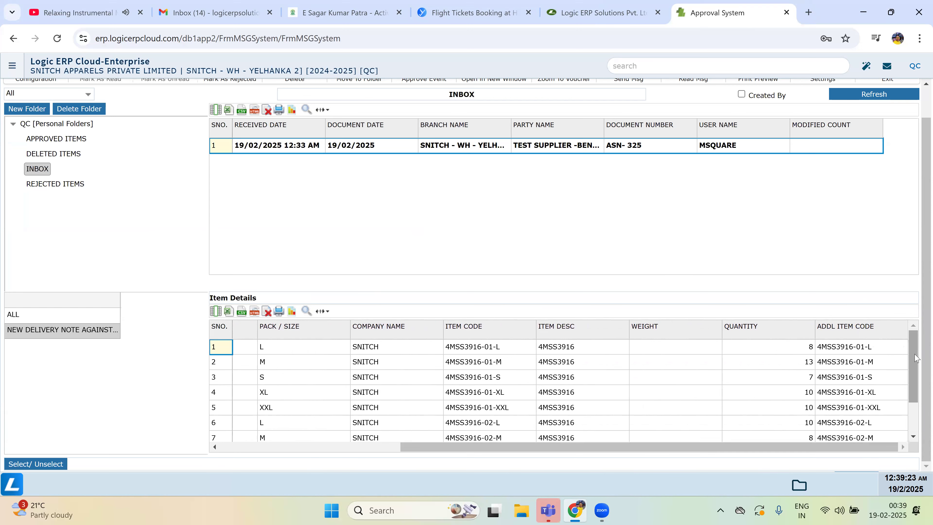
{"action": "left_click_drag", "start_coordinate": [916, 359], "coordinate": [908, 435]}
{"action": "scroll", "coordinate": [915, 369], "scroll_direction": "up", "scroll_amount": 2}
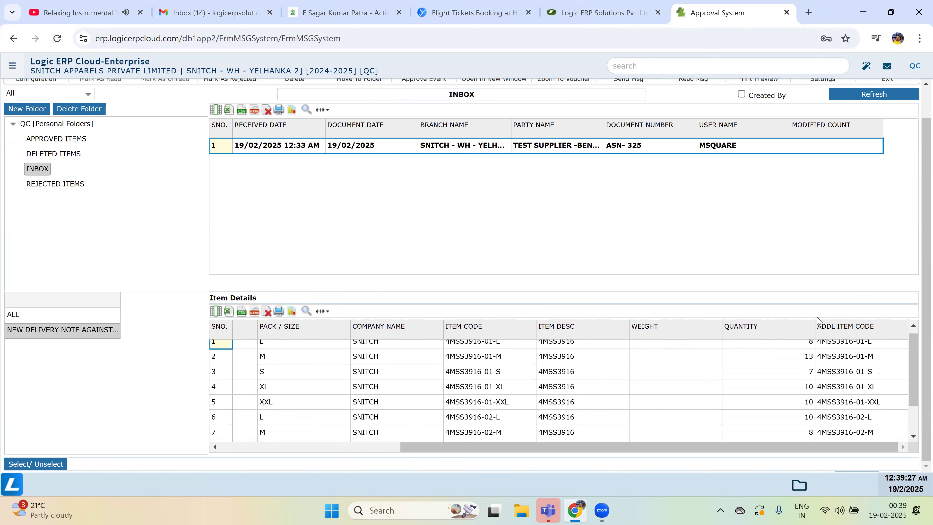
{"action": "scroll", "coordinate": [919, 359], "scroll_direction": "up", "scroll_amount": 1}
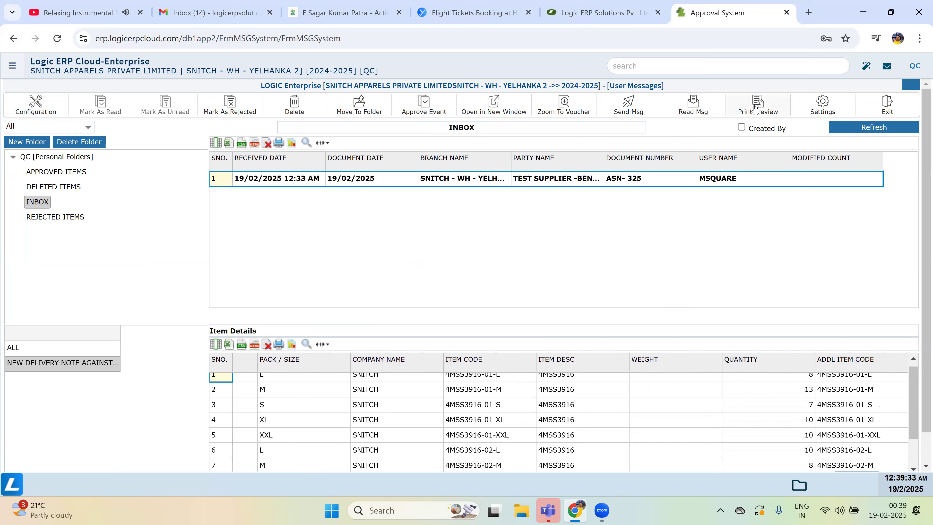
{"action": "left_click", "coordinate": [751, 113]}
{"action": "left_click", "coordinate": [480, 408]}
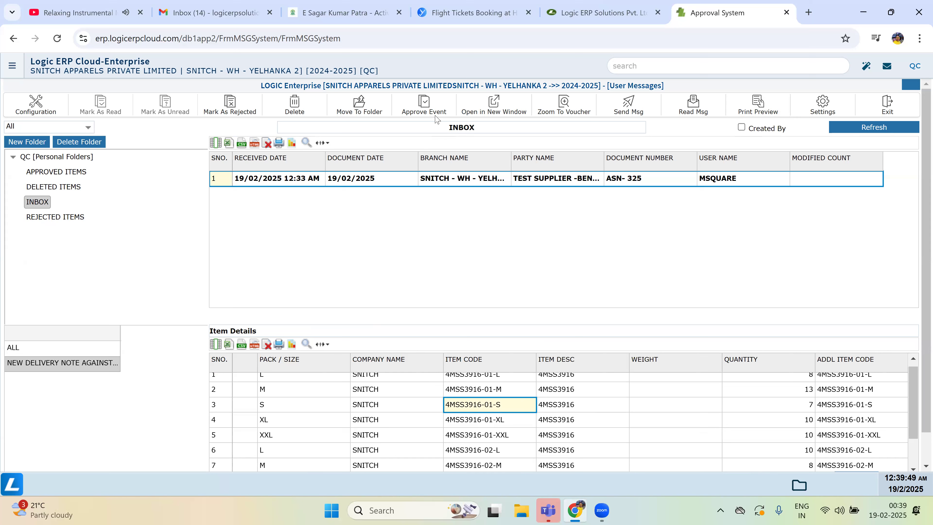
Approve the ASN-325 message with Approve Event and confirm Yes
{"action": "left_click", "coordinate": [422, 106]}
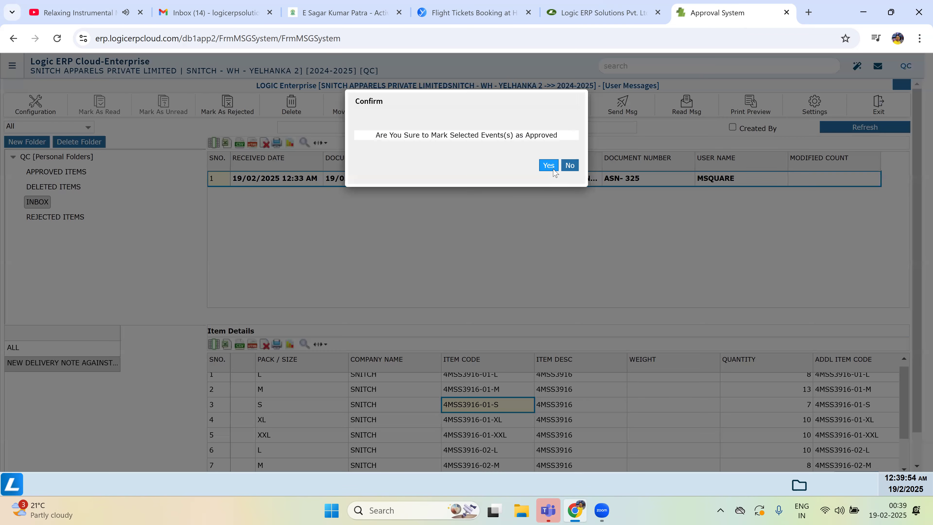
{"action": "left_click", "coordinate": [549, 166]}
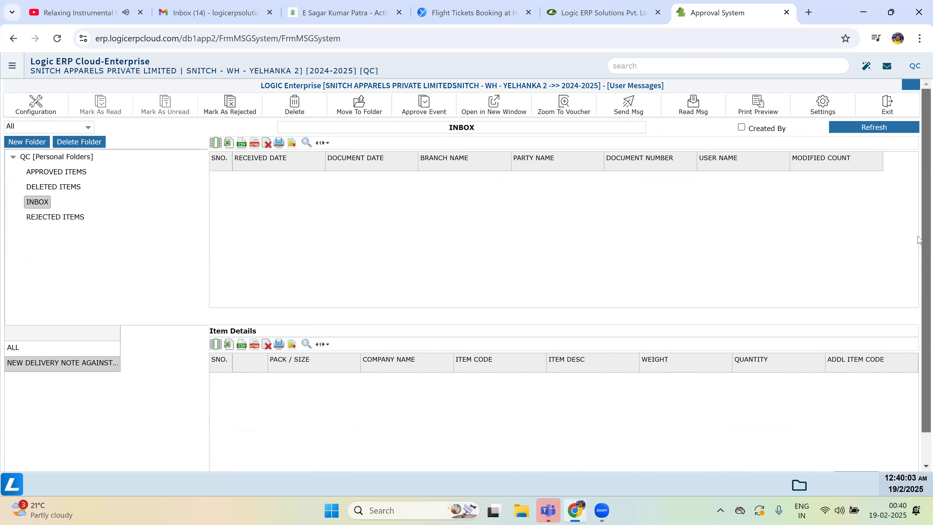
{"action": "scroll", "coordinate": [920, 239], "scroll_direction": "down", "scroll_amount": 1}
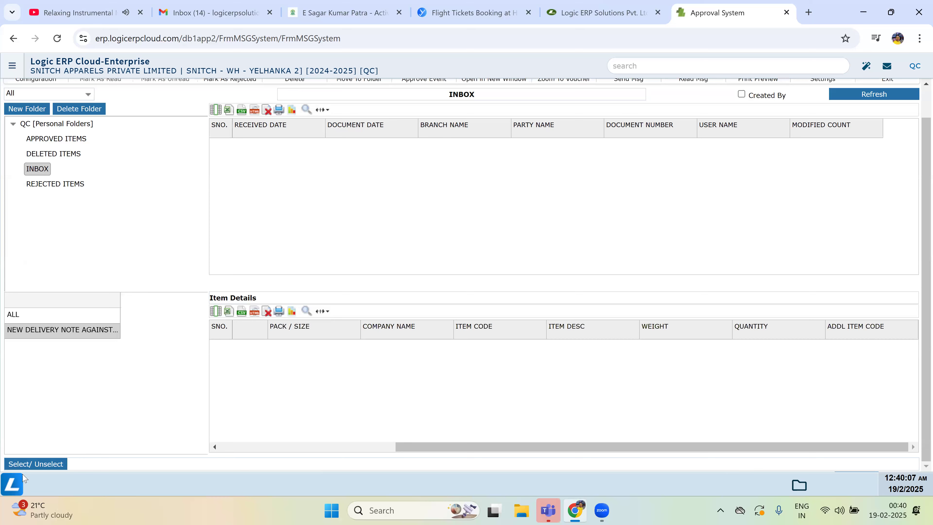
{"action": "left_click", "coordinate": [15, 491]}
Log out, close the leftover tab, sign in to Logic Cloud and start the ERP app
{"action": "left_click", "coordinate": [44, 460]}
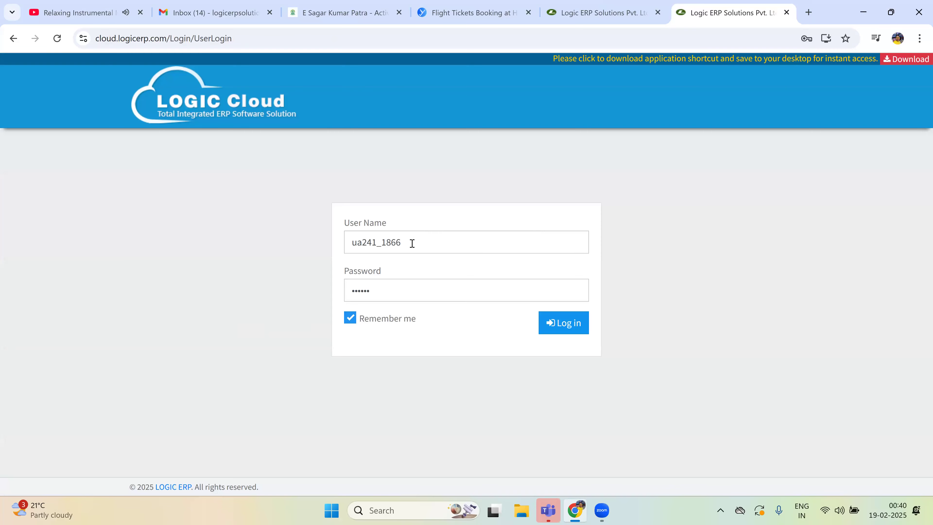
{"action": "left_click", "coordinate": [786, 13]}
{"action": "left_click", "coordinate": [700, 197]}
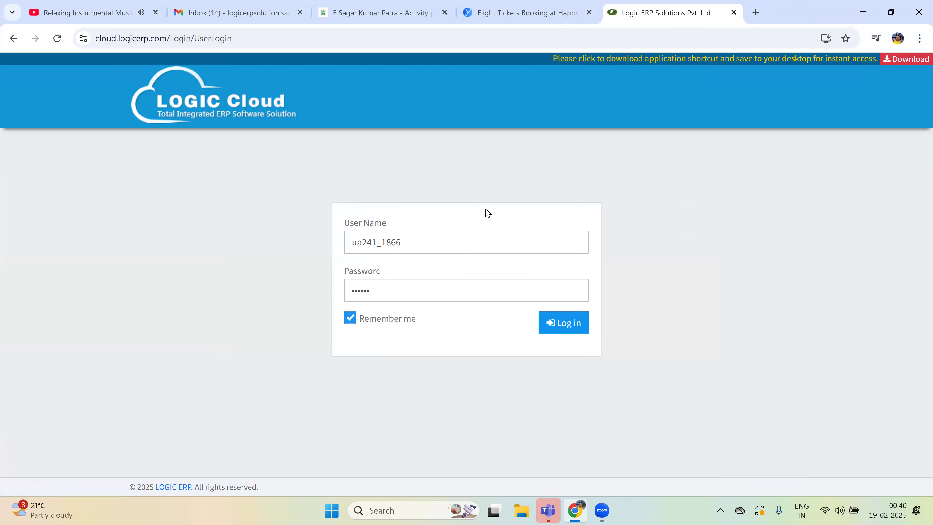
{"action": "left_click", "coordinate": [558, 324]}
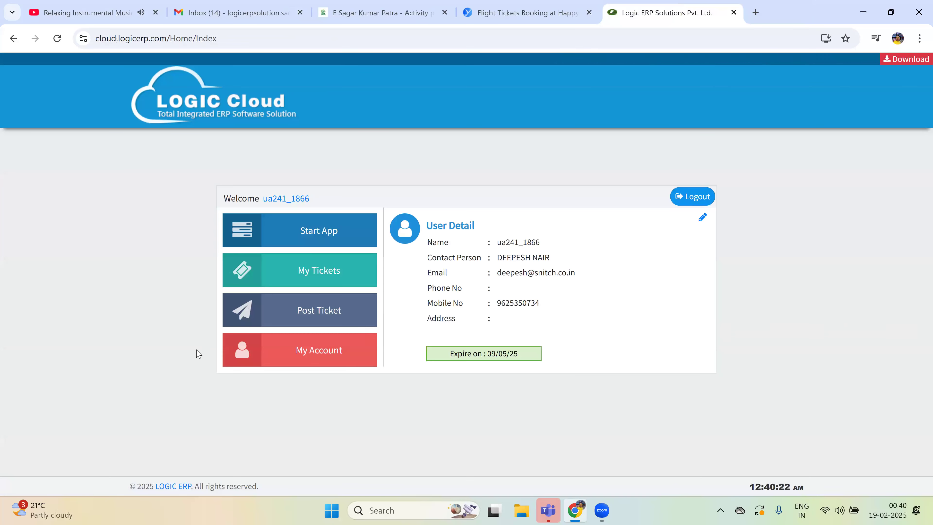
{"action": "left_click", "coordinate": [309, 234]}
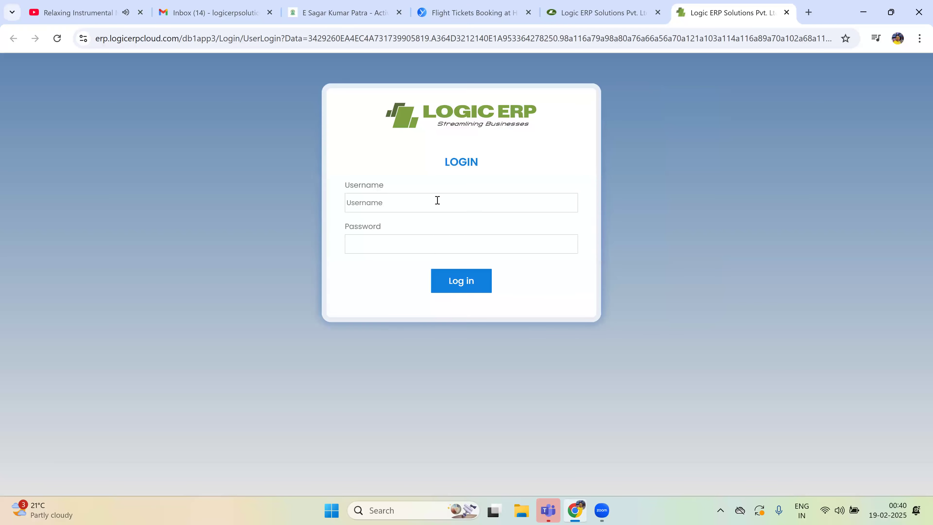
Enter the second user's username, correcting a typo, then enter the password and log in
{"action": "left_click", "coordinate": [437, 200]}
{"action": "type", "text": "ANIKEGT"}
{"action": "key", "text": "Tab"}
{"action": "type", "text": "ANIKET"}
{"action": "key", "text": "Tab"}
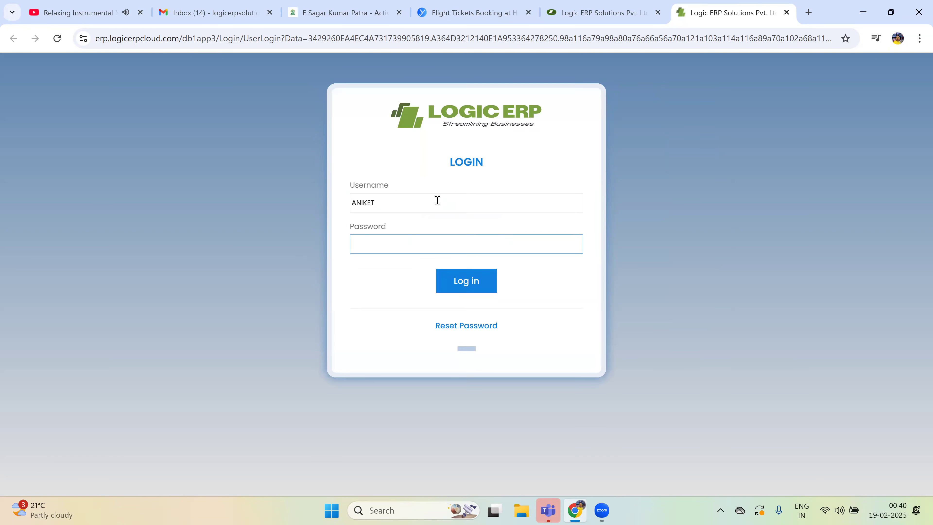
{"action": "type", "text": "a"}
{"action": "left_click", "coordinate": [467, 285]}
Confirm the company and choose SNITCH - WH - YELHANKA 2 under the HO/WH branches
{"action": "left_click", "coordinate": [512, 361]}
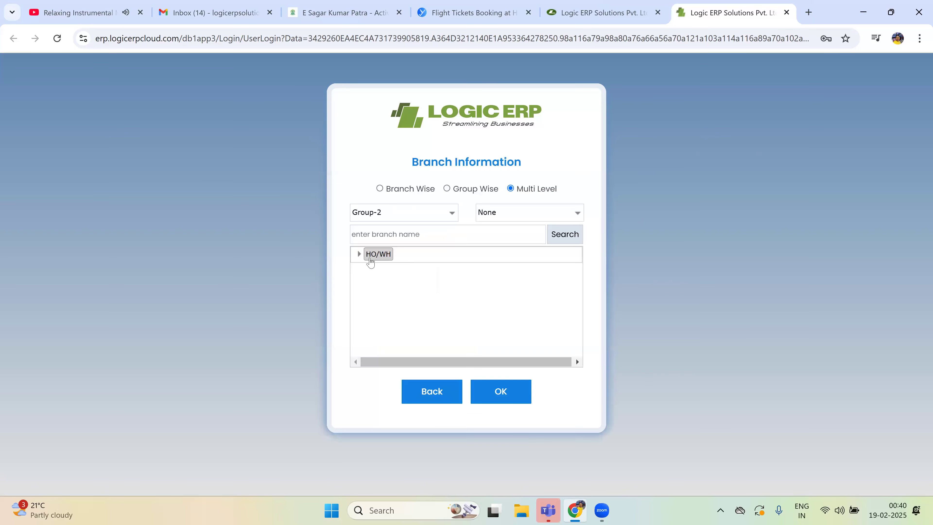
{"action": "left_click", "coordinate": [358, 254]}
{"action": "left_click", "coordinate": [431, 317]}
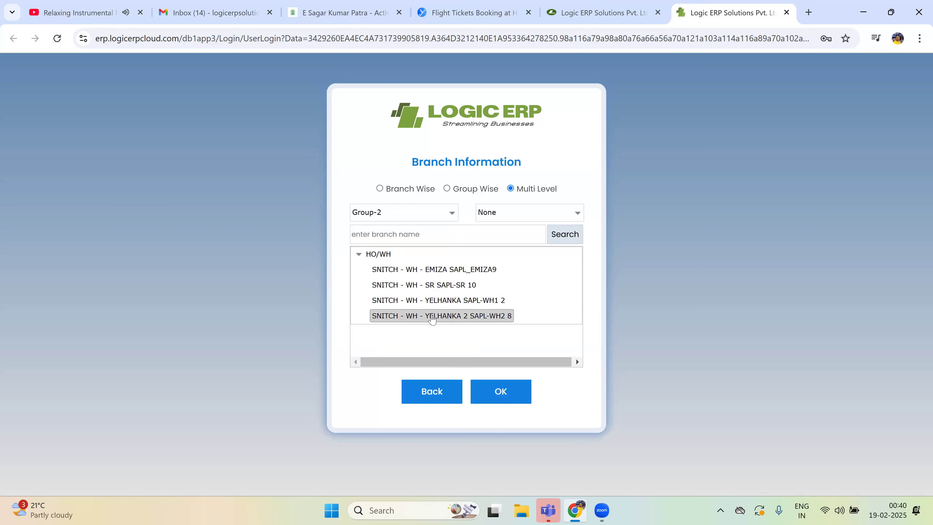
{"action": "left_click", "coordinate": [502, 399]}
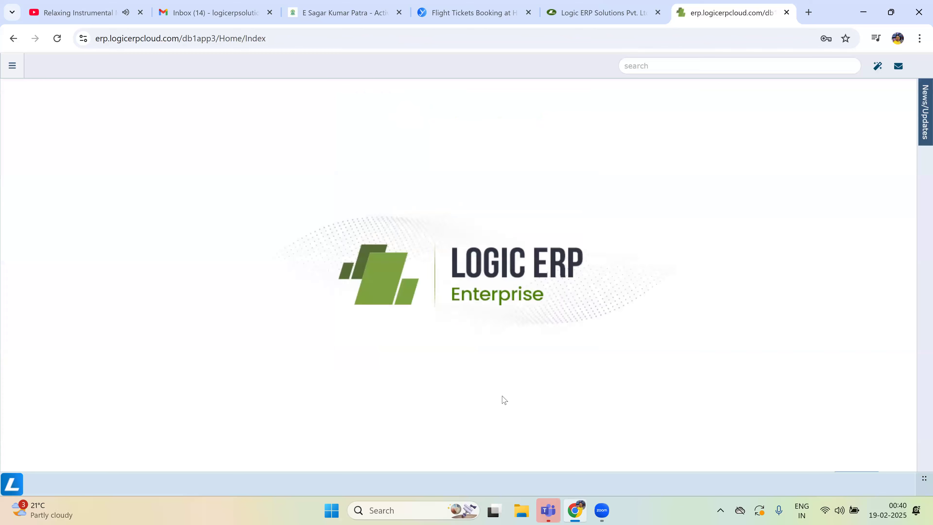
{"action": "left_click", "coordinate": [11, 67]}
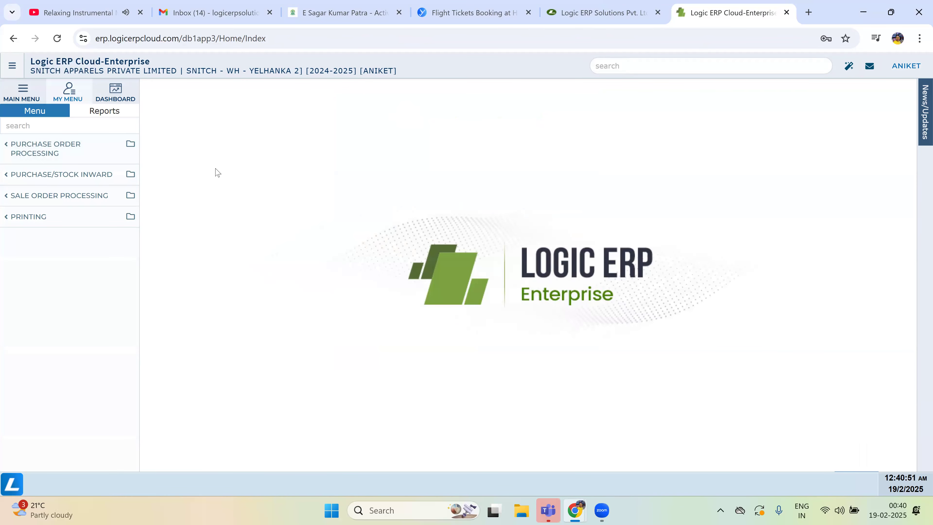
Open My Messages from the app menu and dismiss the Menu rights alert
{"action": "left_click", "coordinate": [12, 487]}
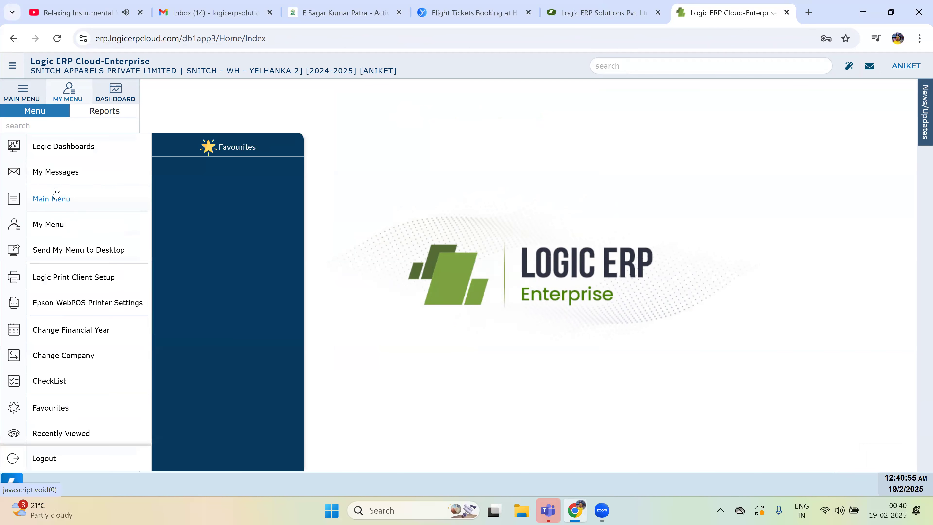
{"action": "left_click", "coordinate": [51, 173]}
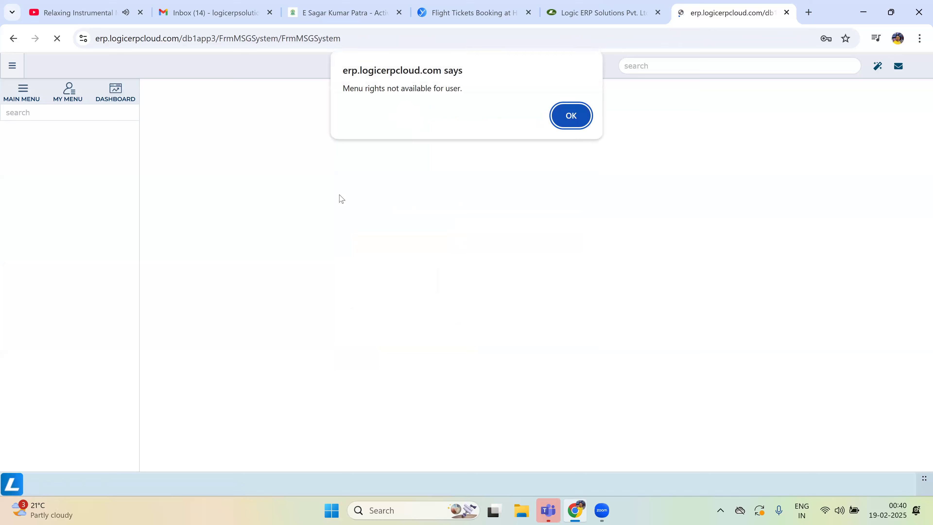
{"action": "left_click", "coordinate": [577, 115]}
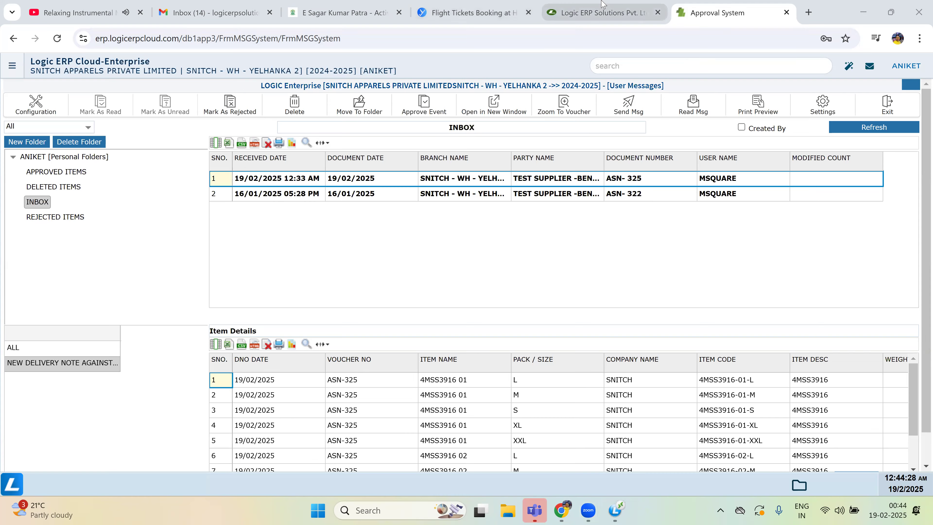
Back in the Approval System inbox, select the ASN-325 message to show its items
{"action": "left_click", "coordinate": [602, 11]}
{"action": "left_click", "coordinate": [706, 11]}
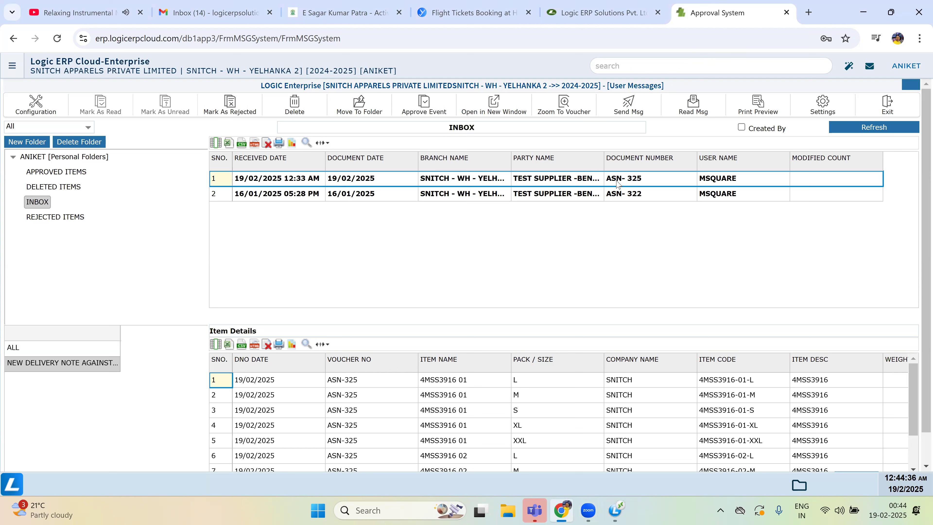
{"action": "left_click", "coordinate": [337, 179]}
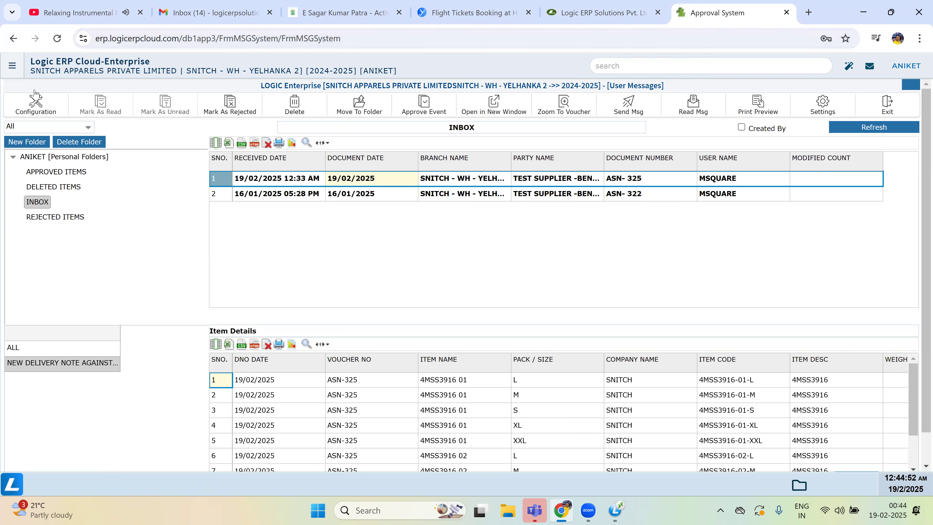
Navigate the sidebar to PURCHASE/STOCK INWARD > ASN / PURCHASE(GRN)
{"action": "left_click", "coordinate": [12, 66]}
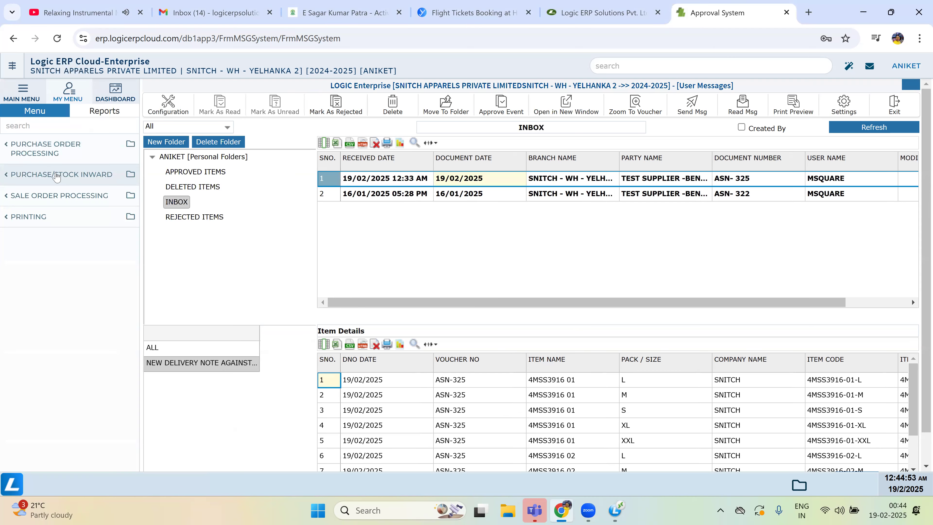
{"action": "left_click", "coordinate": [41, 178]}
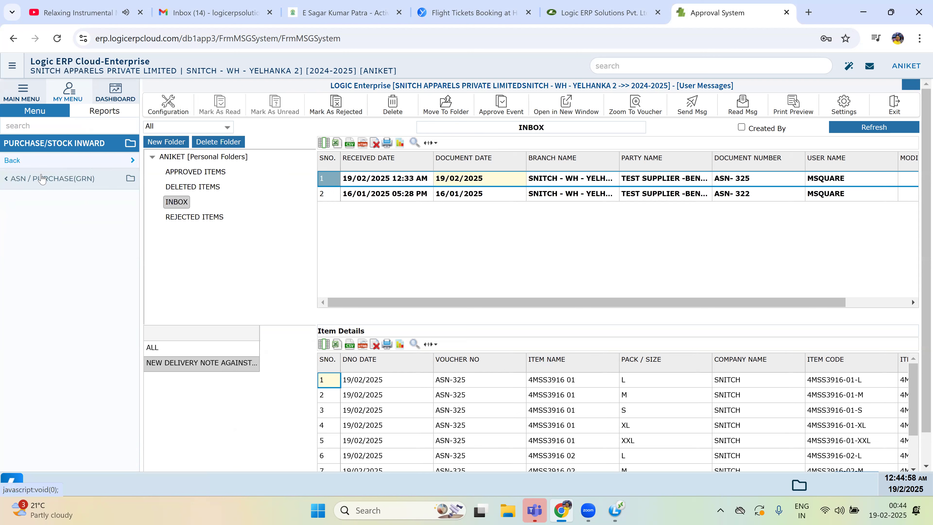
{"action": "left_click", "coordinate": [29, 180]}
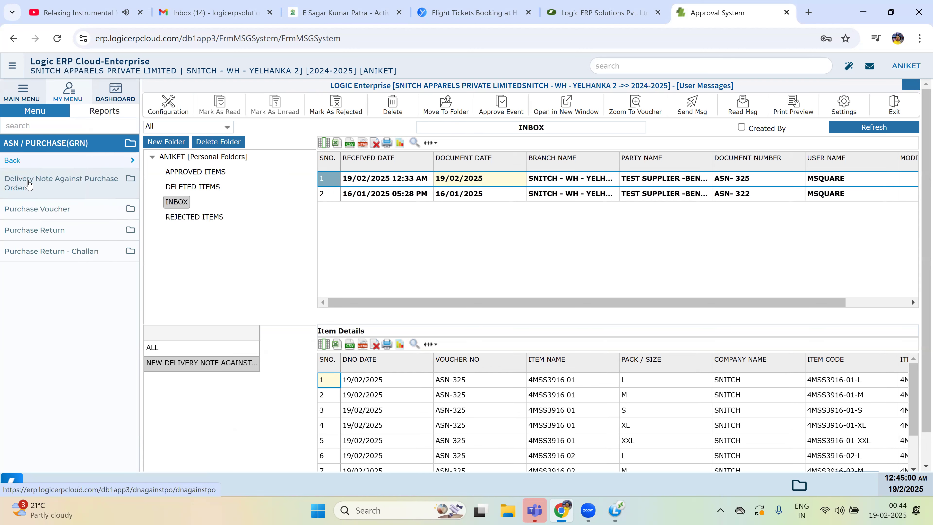
Open Delivery Note Against Purchase Orders and advance the new ASN 326 form to its item grid
{"action": "left_click", "coordinate": [66, 184]}
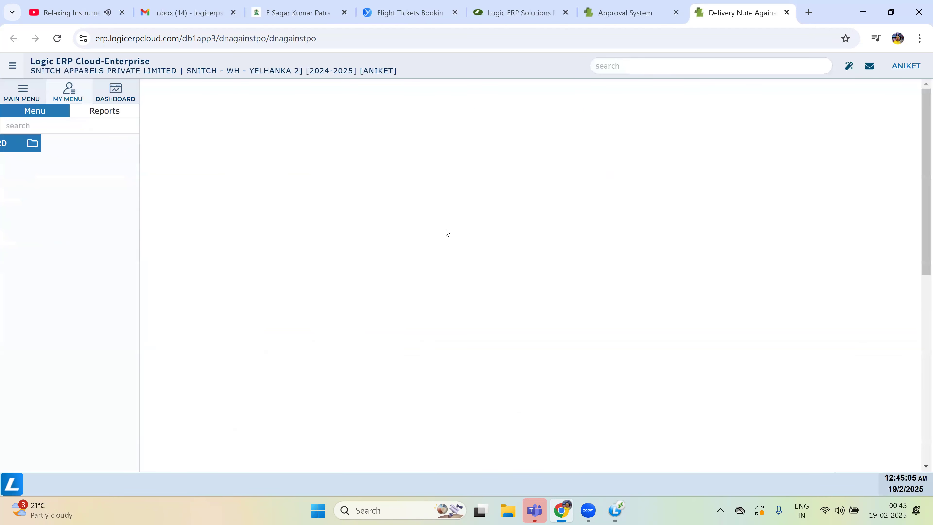
{"action": "left_click", "coordinate": [536, 464]}
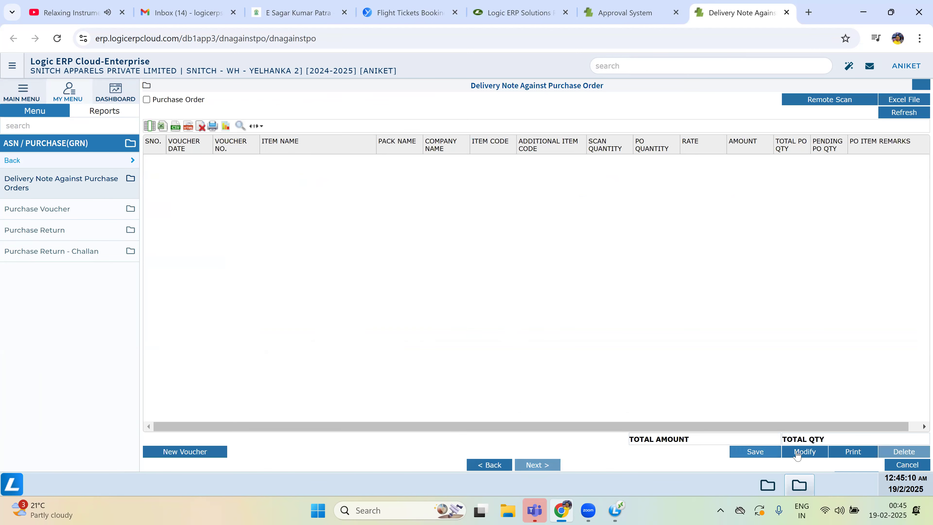
Start modifying an existing delivery note and pick ASN-325 from the full list
{"action": "left_click", "coordinate": [805, 454]}
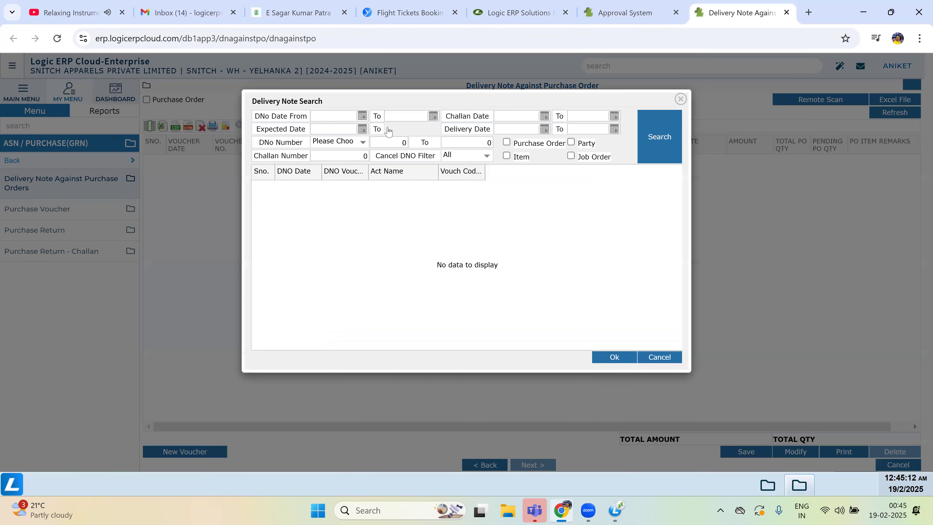
{"action": "left_click", "coordinate": [660, 150]}
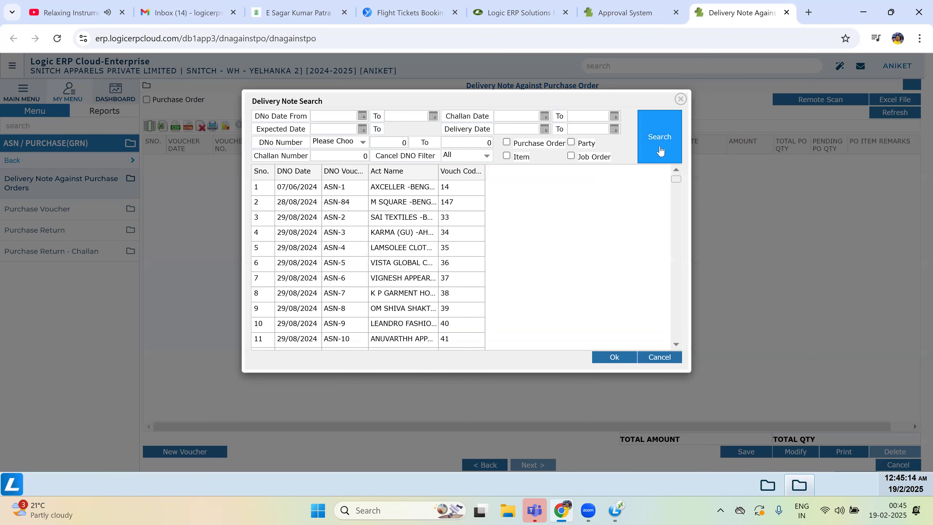
{"action": "left_click_drag", "start_coordinate": [681, 180], "coordinate": [664, 354]}
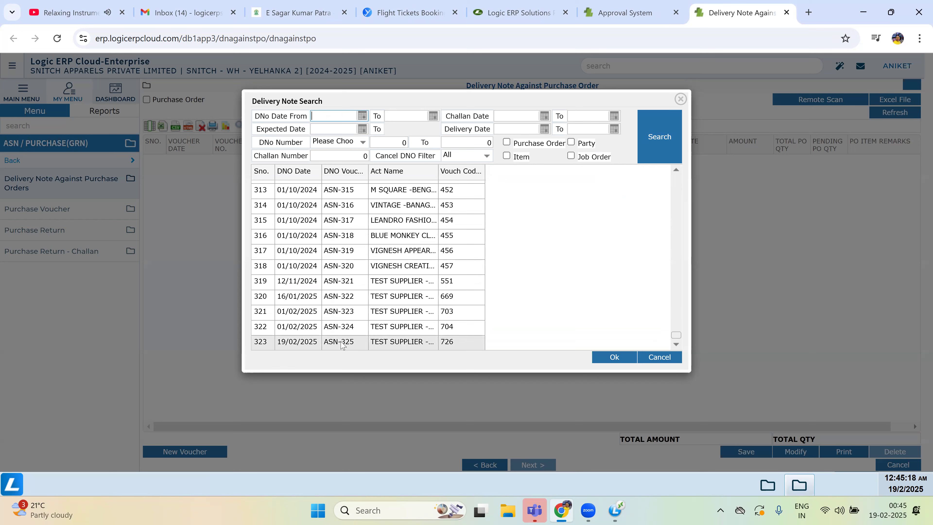
{"action": "left_click", "coordinate": [386, 347]}
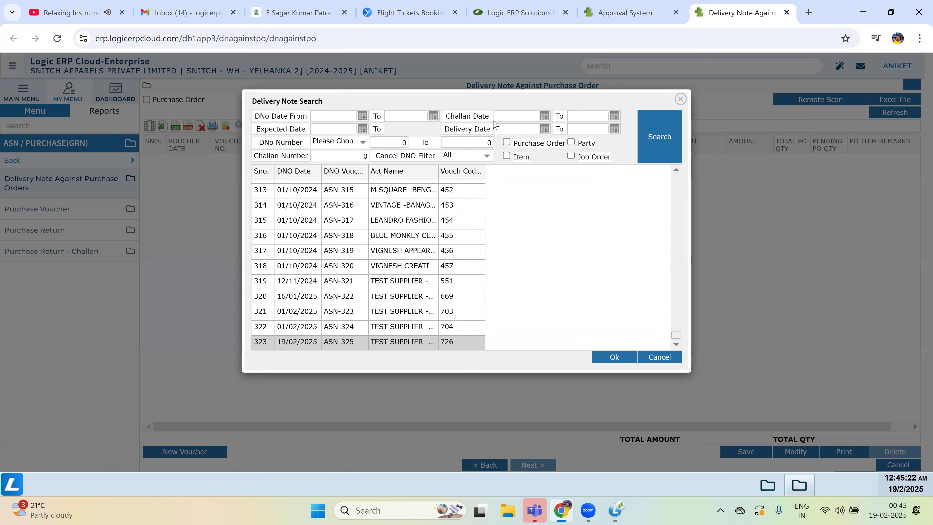
Filter the search to the ASN series, number range 3 to 3, and select ASN-325
{"action": "left_click", "coordinate": [363, 143]}
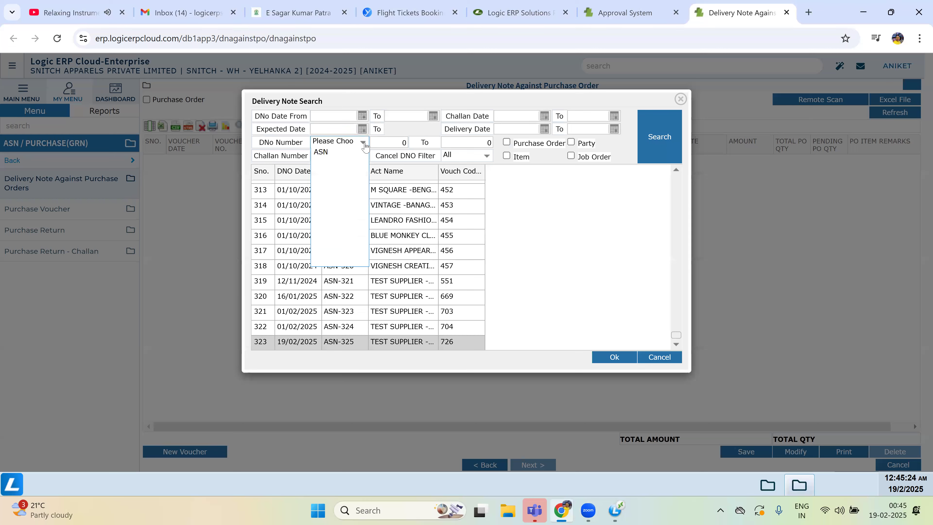
{"action": "left_click", "coordinate": [325, 155]}
{"action": "key", "text": "Tab"}
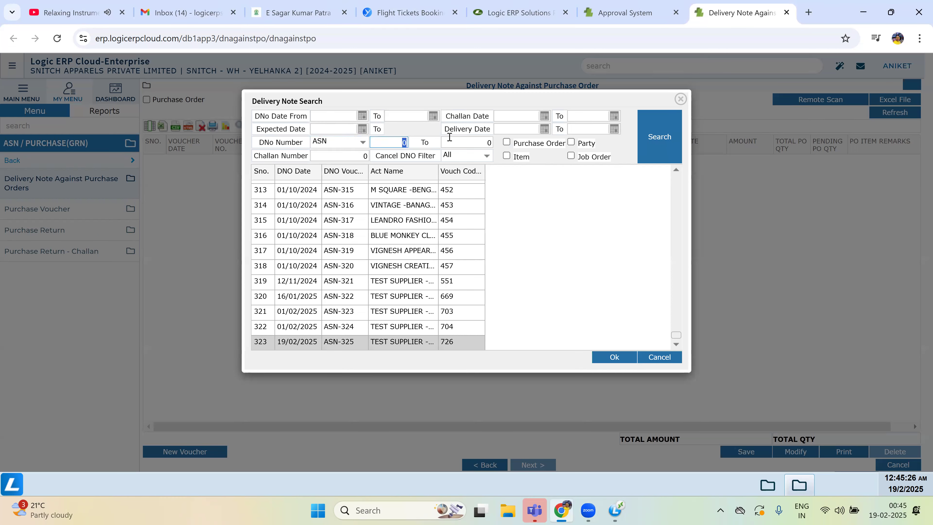
{"action": "type", "text": "325"}
{"action": "key", "text": "Tab"}
{"action": "type", "text": "3"}
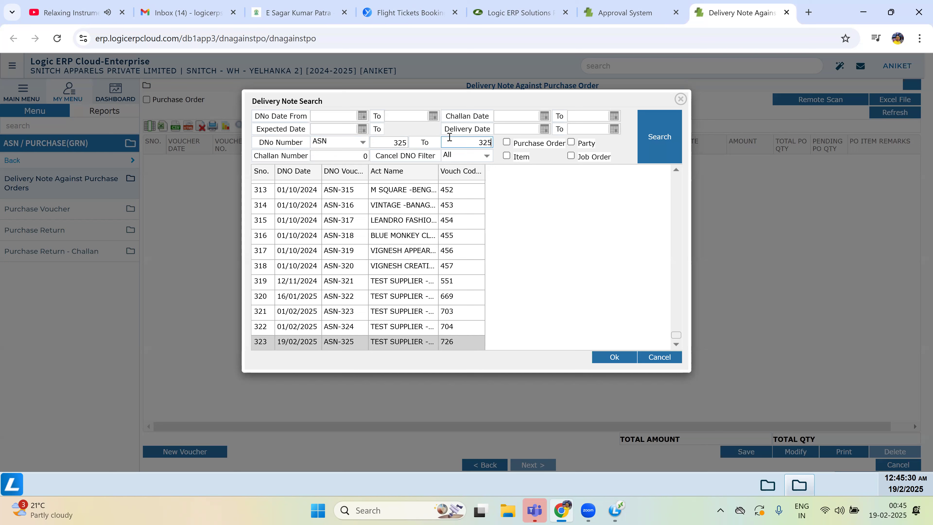
{"action": "left_click", "coordinate": [648, 139]}
{"action": "left_click", "coordinate": [417, 188]}
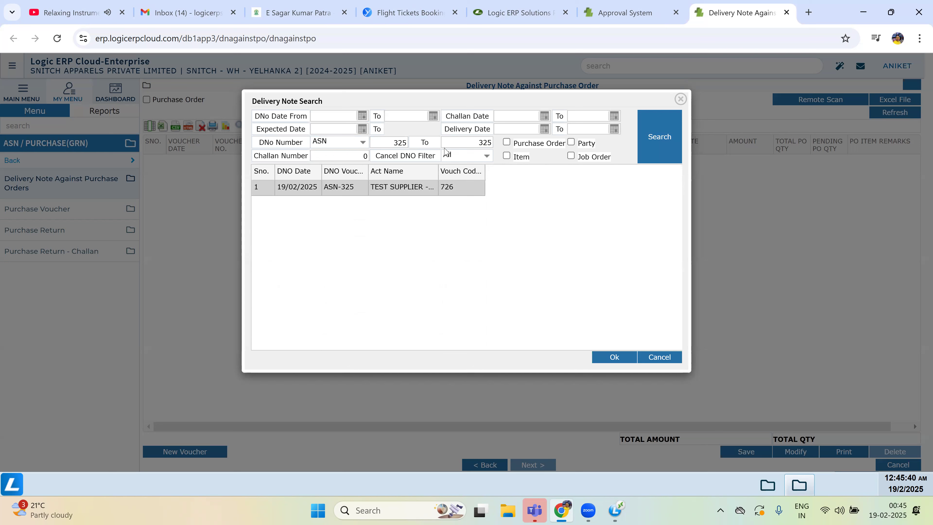
Set DNo Date From to 19/02/2025, search again and load ASN-325
{"action": "left_click", "coordinate": [362, 117]}
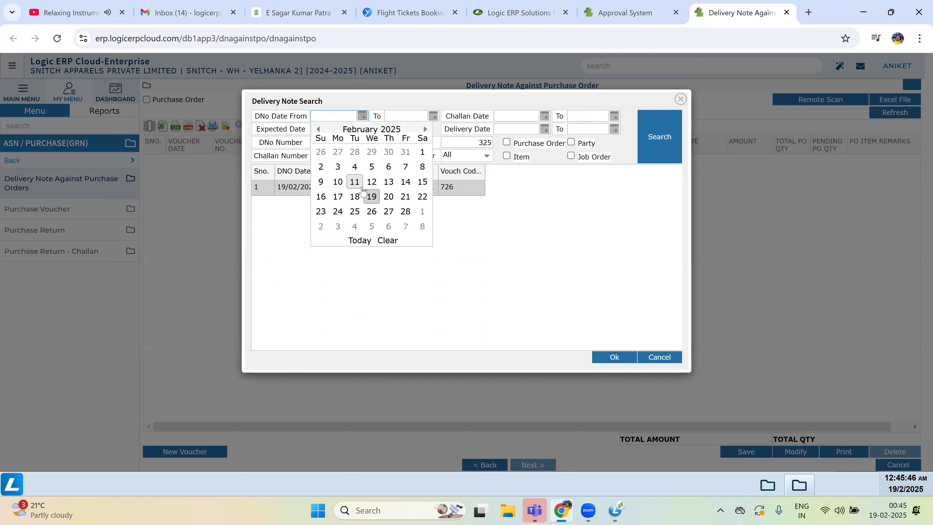
{"action": "left_click", "coordinate": [372, 196]}
{"action": "left_click", "coordinate": [665, 151]}
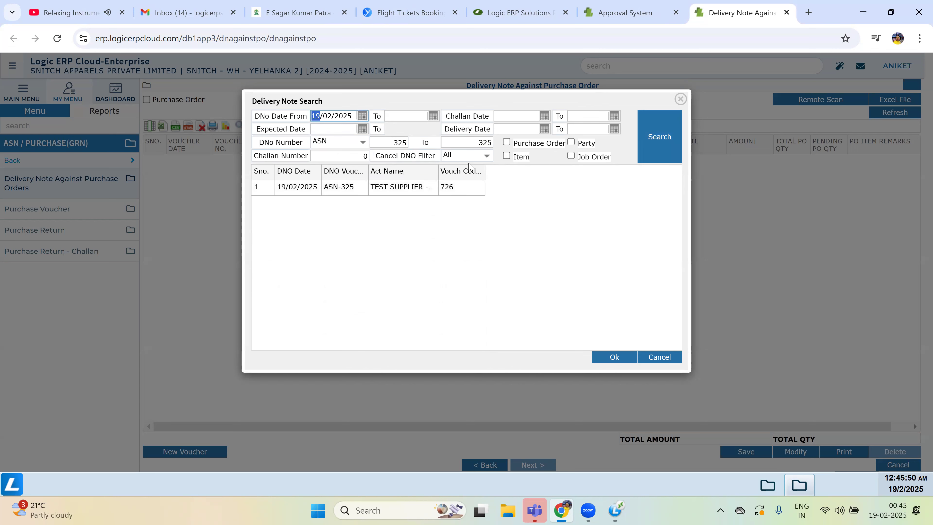
{"action": "left_click", "coordinate": [329, 188]}
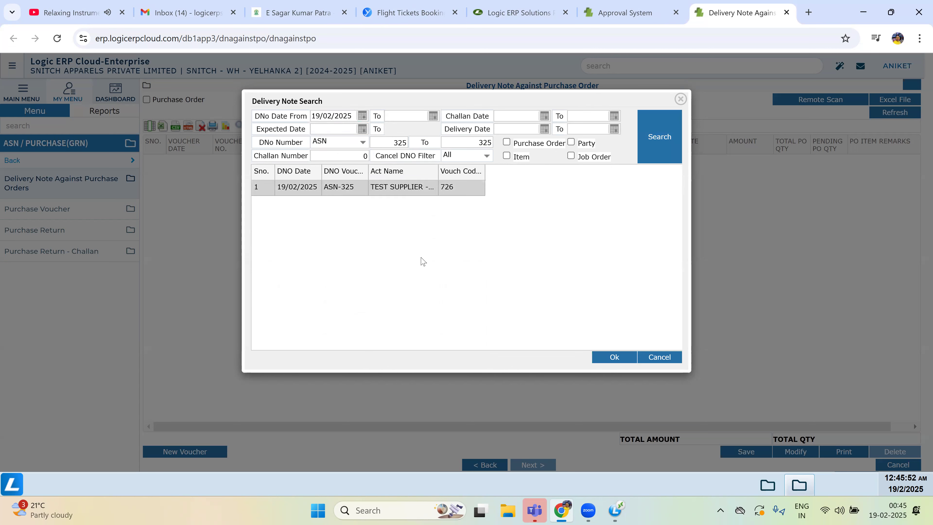
{"action": "left_click", "coordinate": [609, 357]}
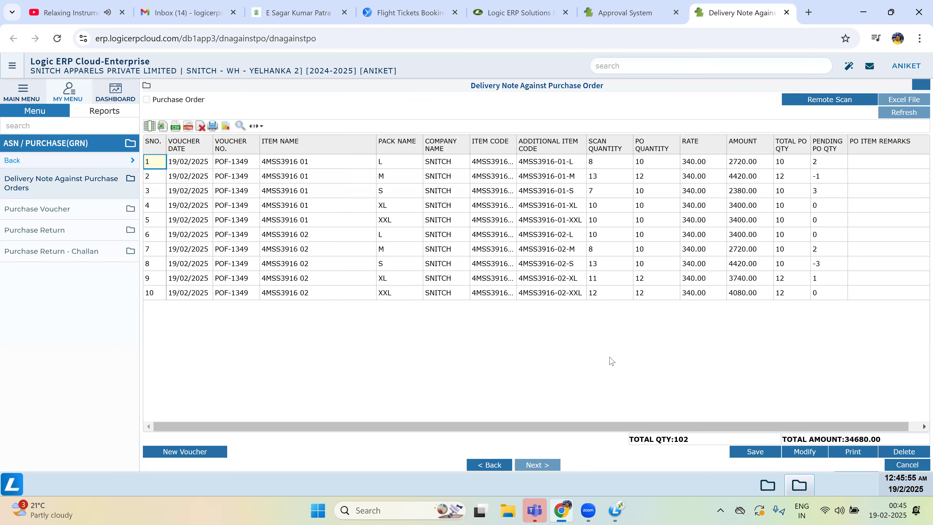
Set the In House Expected Date to 24/02/2025 on the voucher header
{"action": "left_click", "coordinate": [488, 465]}
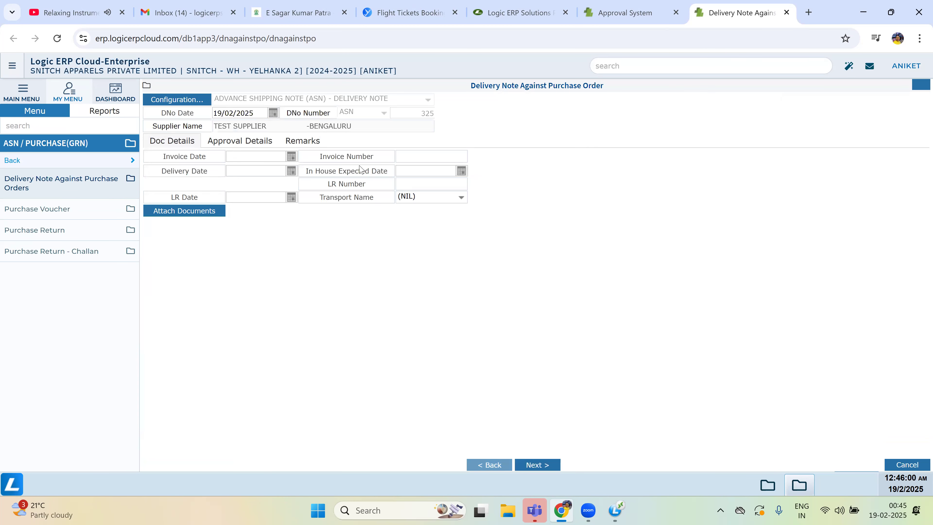
{"action": "left_click", "coordinate": [462, 171]}
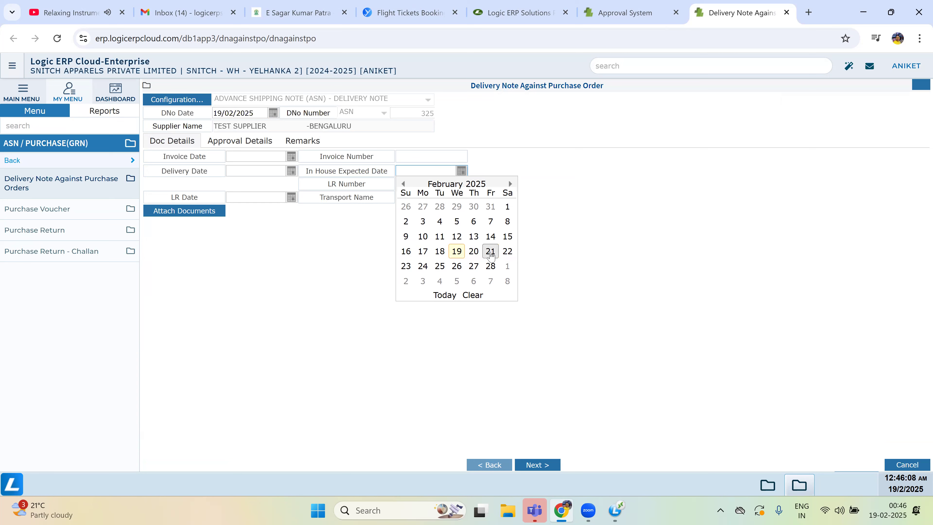
{"action": "left_click", "coordinate": [423, 266]}
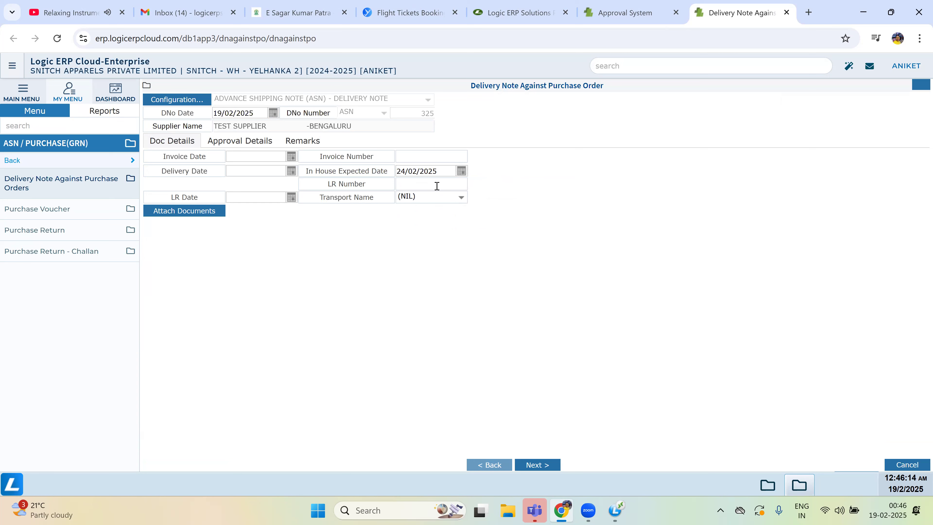
{"action": "left_click", "coordinate": [412, 202]}
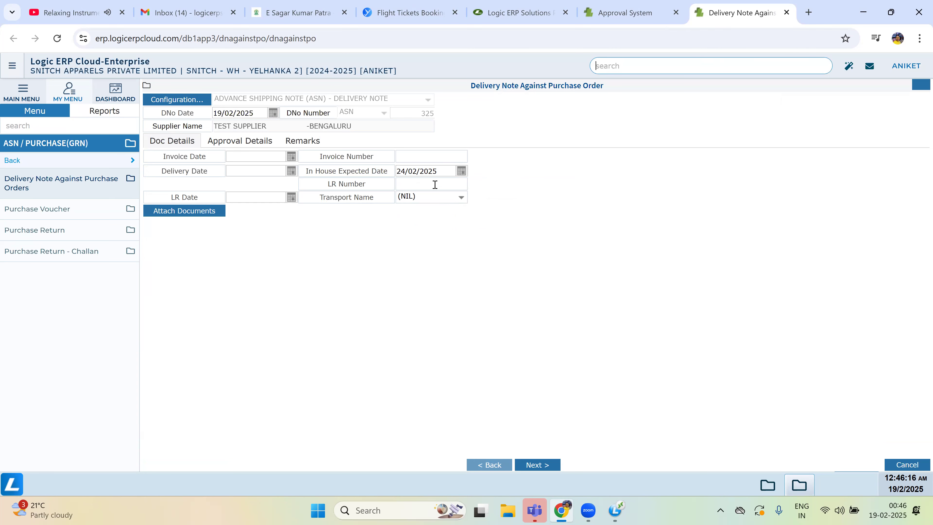
{"action": "left_click", "coordinate": [533, 467]}
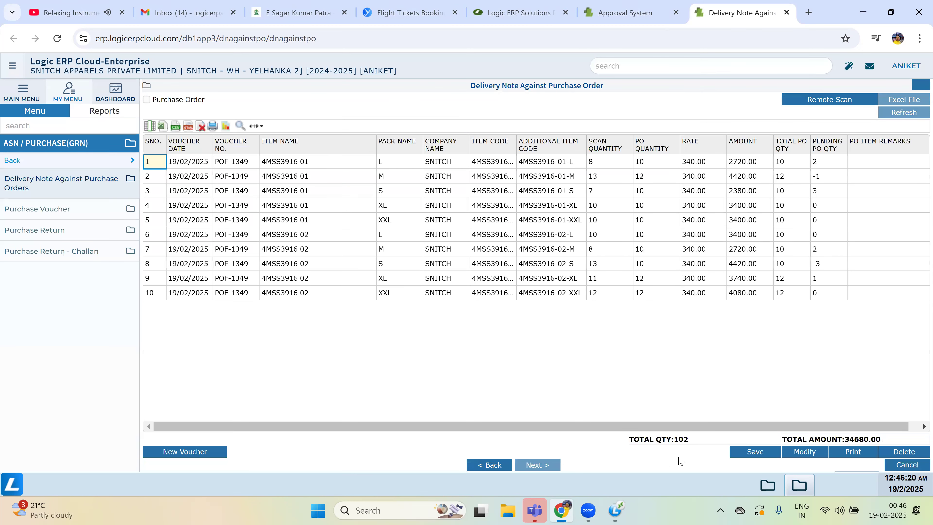
After the invalid delivery date warning on save, set Delivery Date to 21/02/2025
{"action": "left_click", "coordinate": [746, 453]}
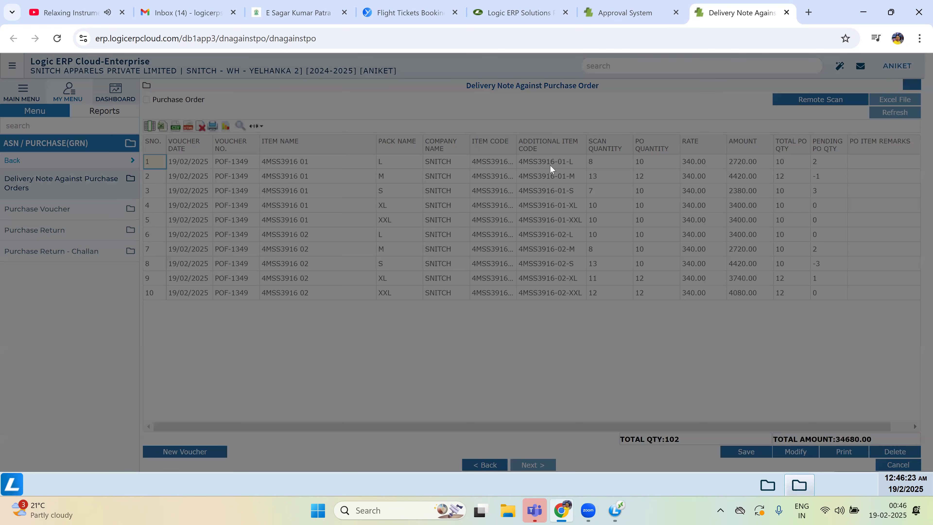
{"action": "left_click", "coordinate": [570, 165]}
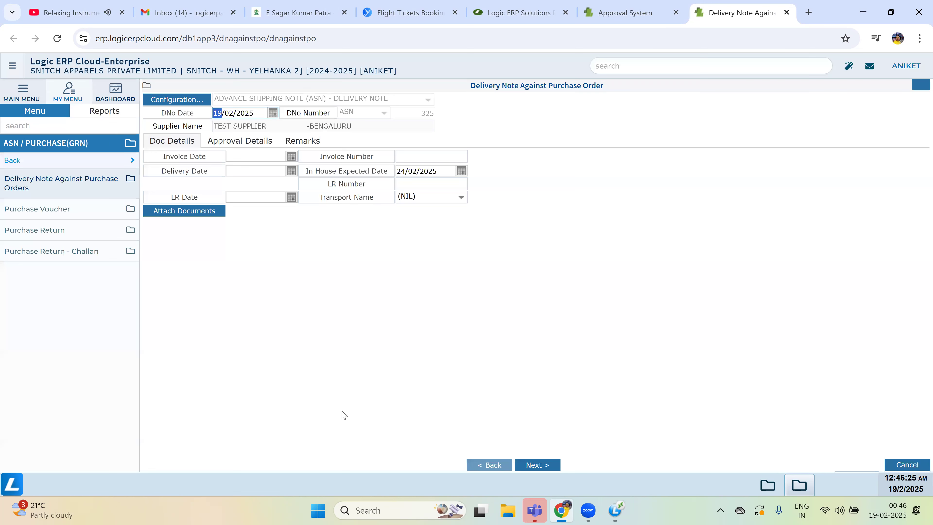
{"action": "left_click", "coordinate": [287, 172]}
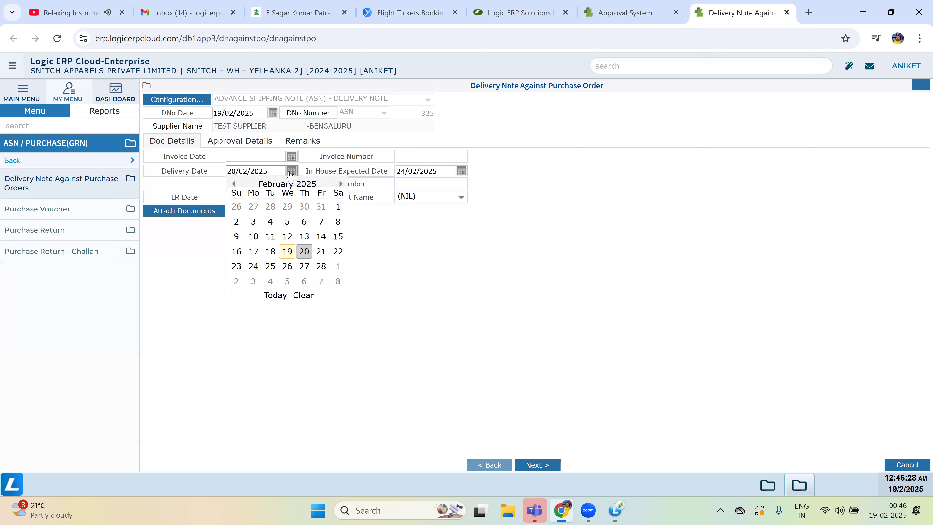
{"action": "left_click", "coordinate": [323, 252]}
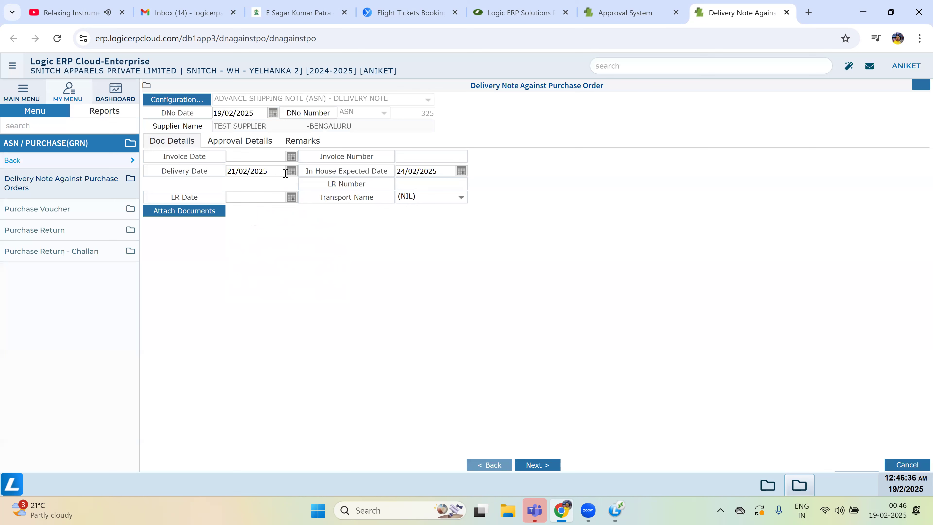
{"action": "left_click", "coordinate": [539, 465]}
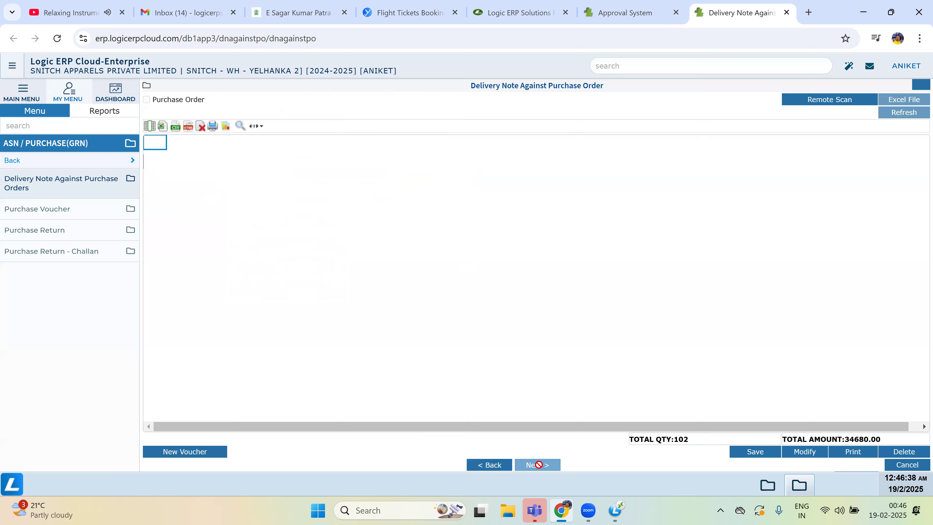
Save the ASN-325 delivery note with its new dates and refresh the Approval System inbox to list it
{"action": "left_click", "coordinate": [735, 455]}
{"action": "left_click", "coordinate": [545, 164]}
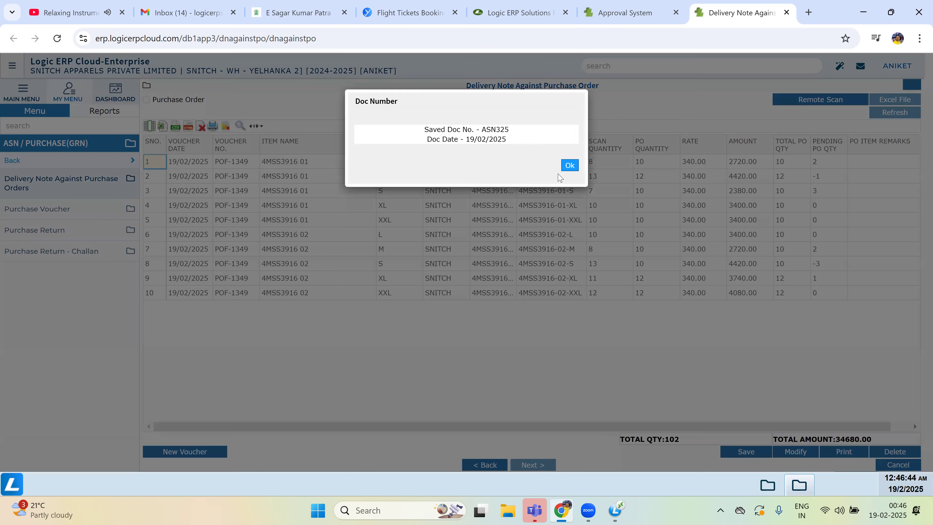
{"action": "left_click", "coordinate": [570, 166]}
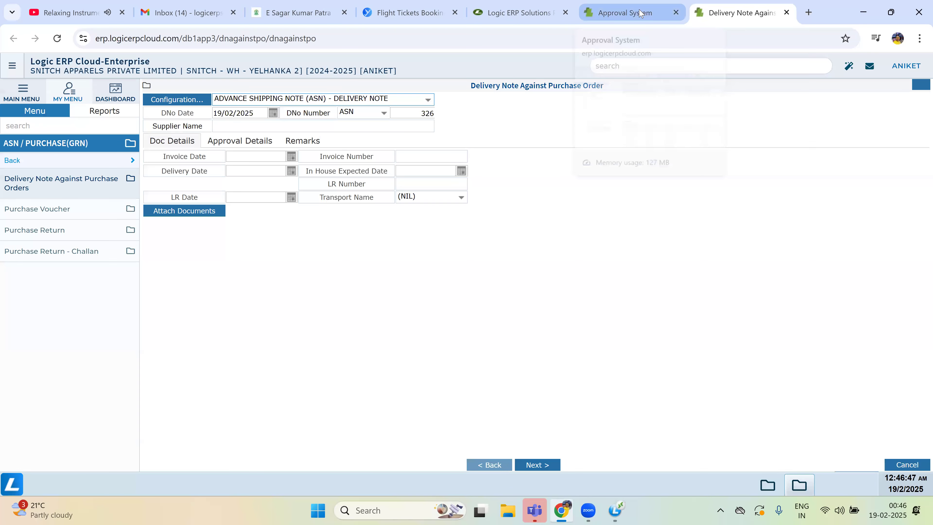
{"action": "left_click", "coordinate": [646, 13]}
{"action": "left_click", "coordinate": [860, 129]}
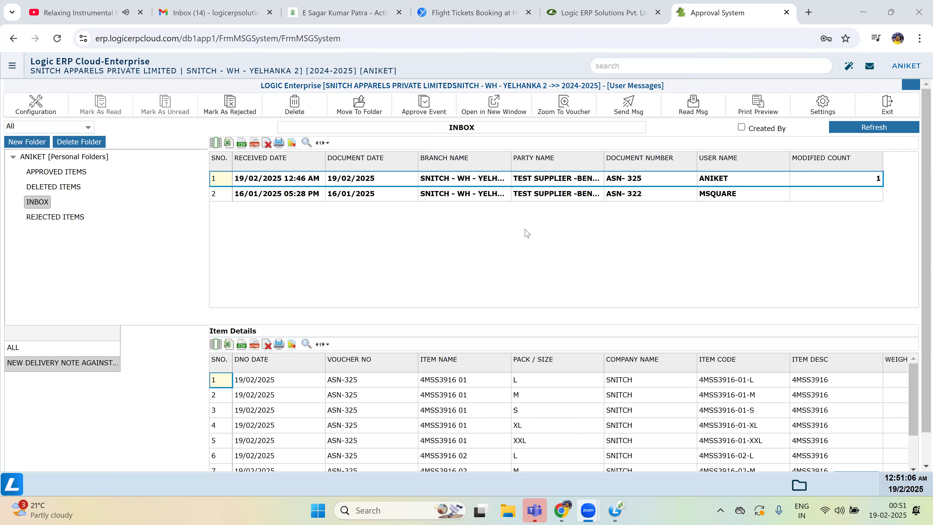
Approve the ASN-325 event so only the ASN-322 message remains in the inbox
{"action": "left_click", "coordinate": [624, 180]}
{"action": "left_click", "coordinate": [423, 105]}
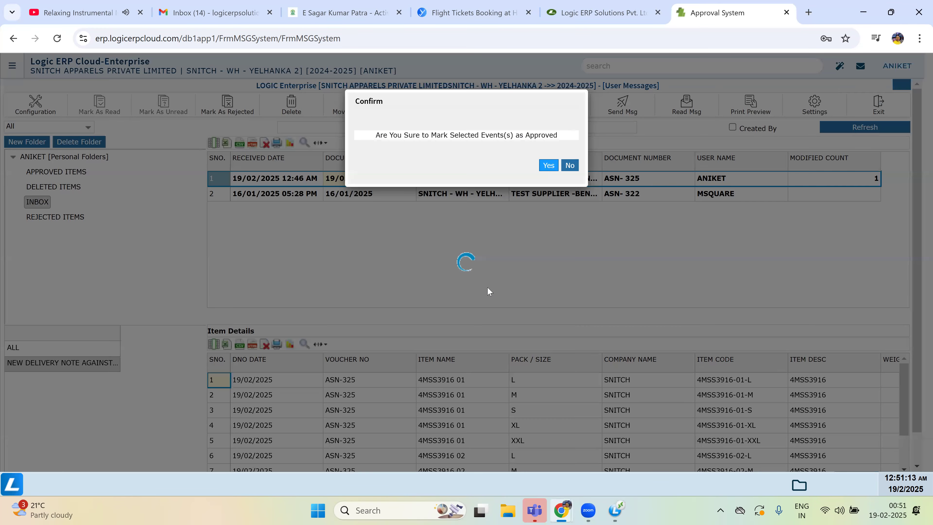
{"action": "key", "text": "Return"}
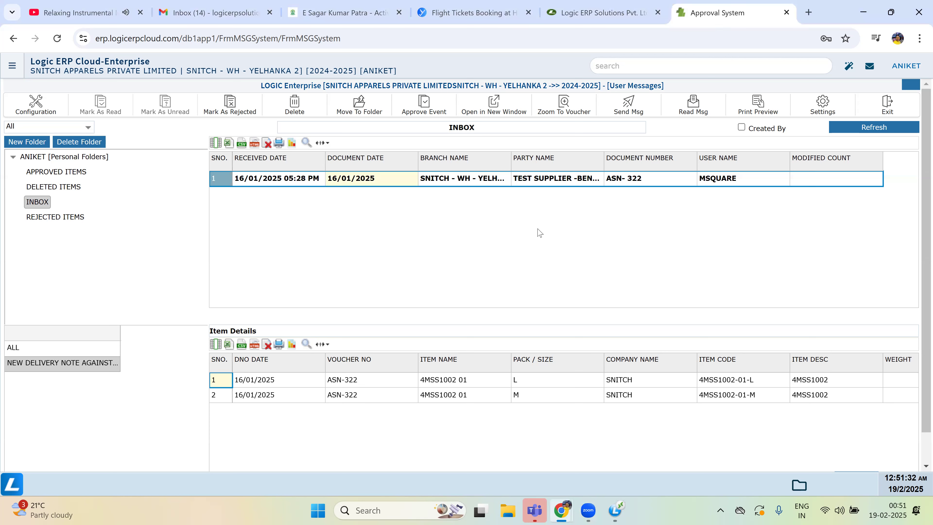
{"action": "left_click", "coordinate": [12, 487]}
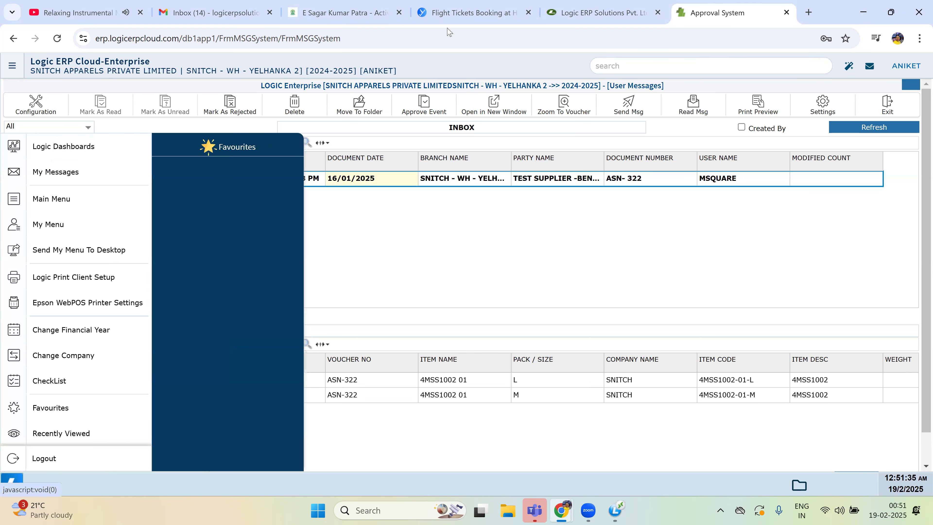